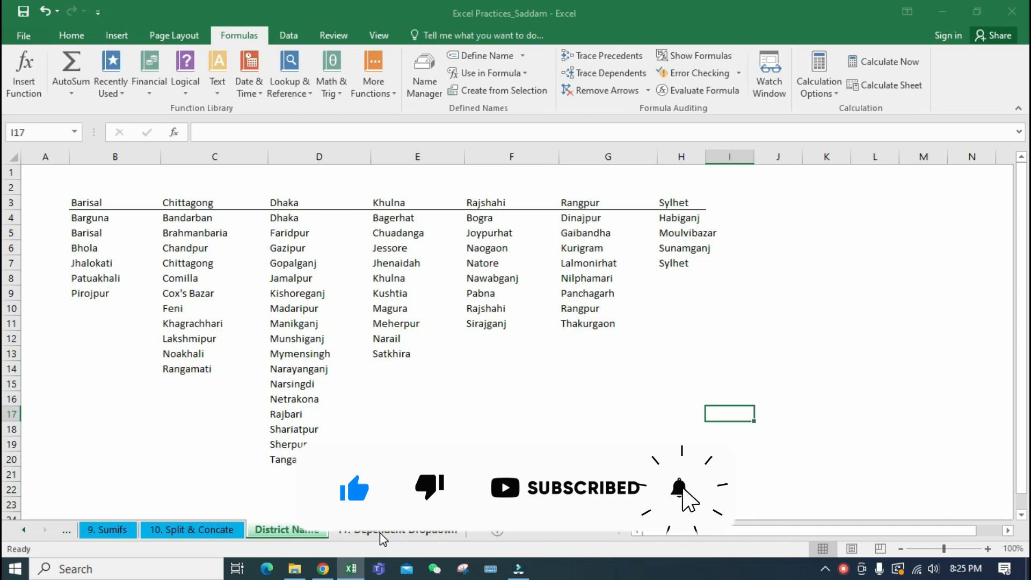
click(486, 566)
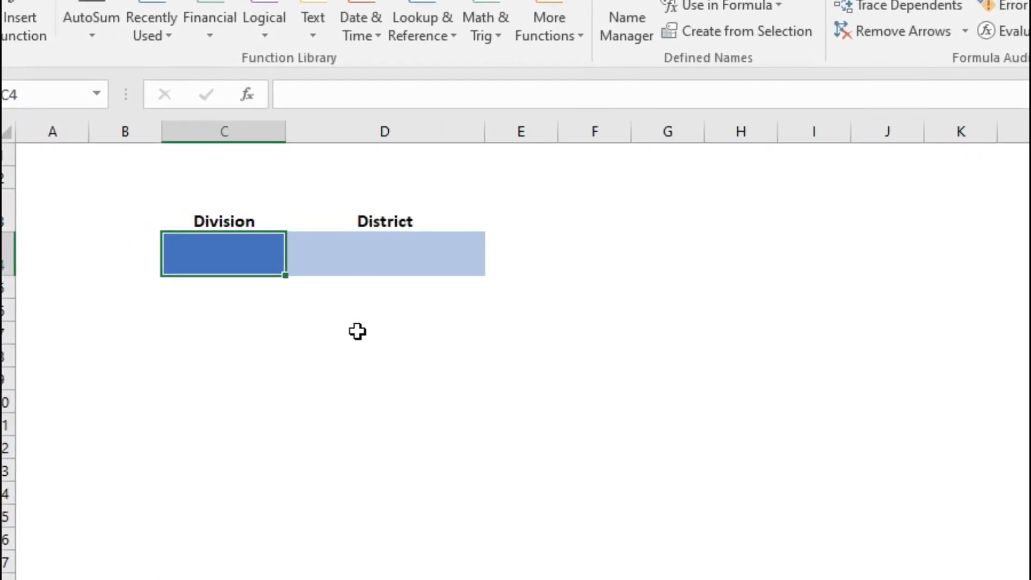
click(486, 502)
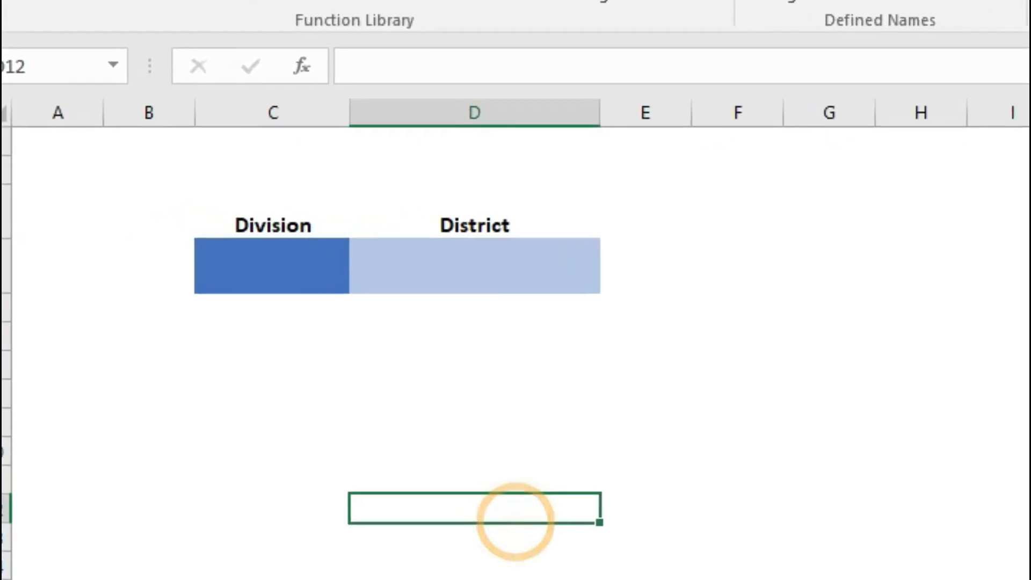
click(286, 529)
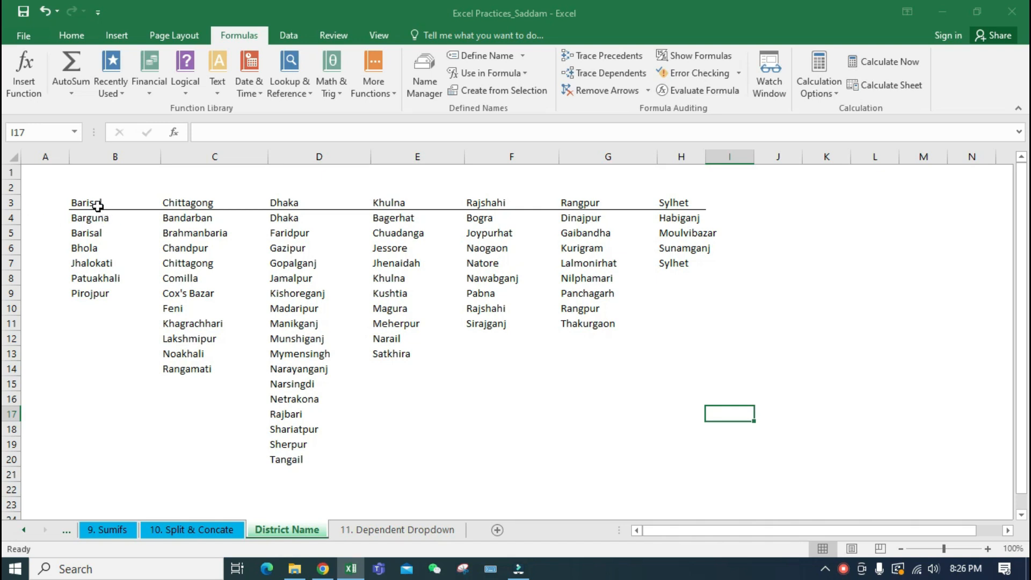
drag(99, 204, 86, 293)
drag(205, 203, 207, 365)
click(490, 444)
Create named ranges from the top row for all seven division columns, Barisal to Sylhet, each selected from row 3 down to its last district.
drag(100, 203, 109, 294)
drag(199, 203, 202, 364)
drag(290, 202, 301, 457)
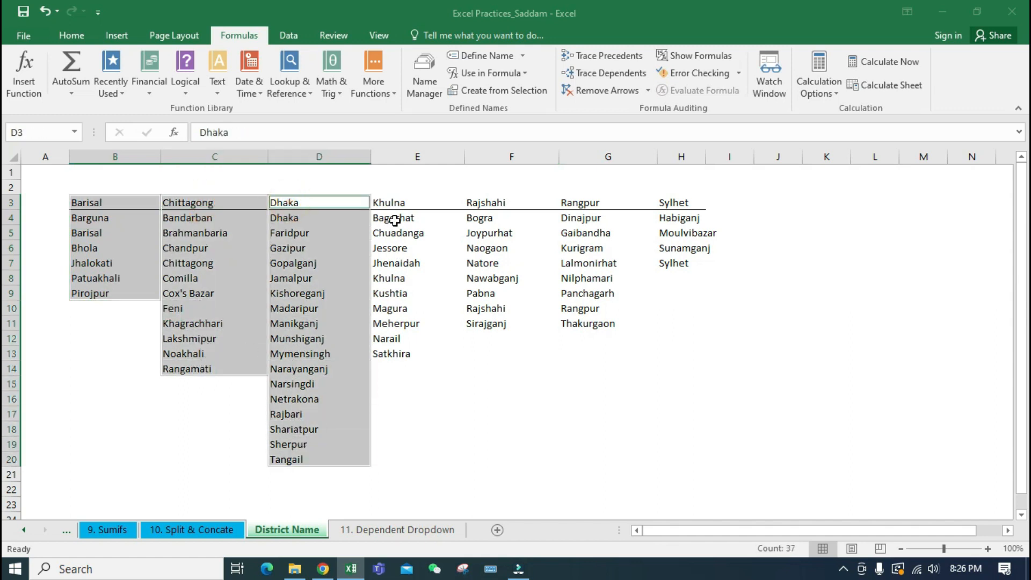
drag(394, 204, 398, 349)
drag(510, 203, 499, 325)
drag(588, 203, 598, 322)
drag(686, 202, 672, 263)
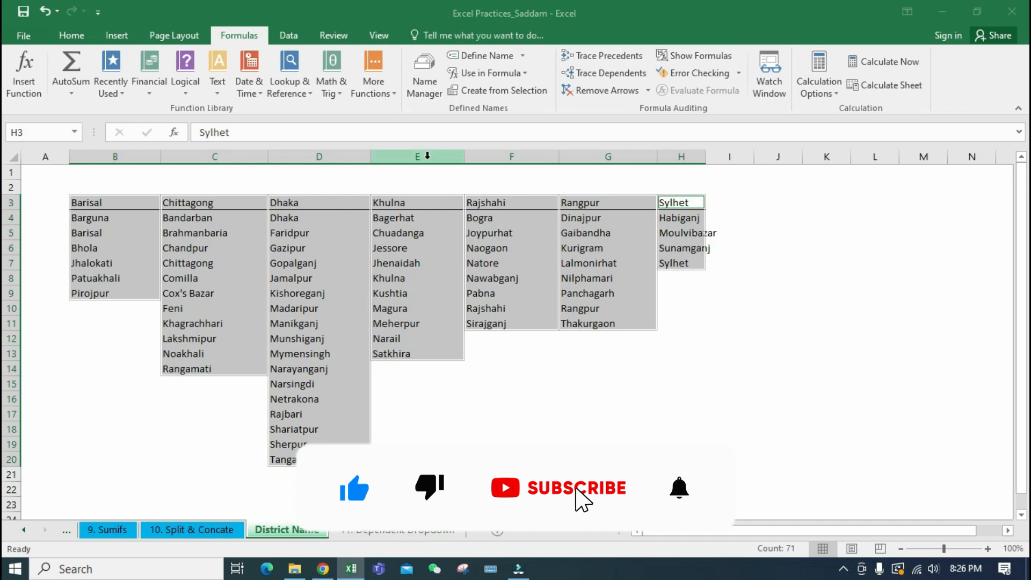
click(69, 36)
click(249, 36)
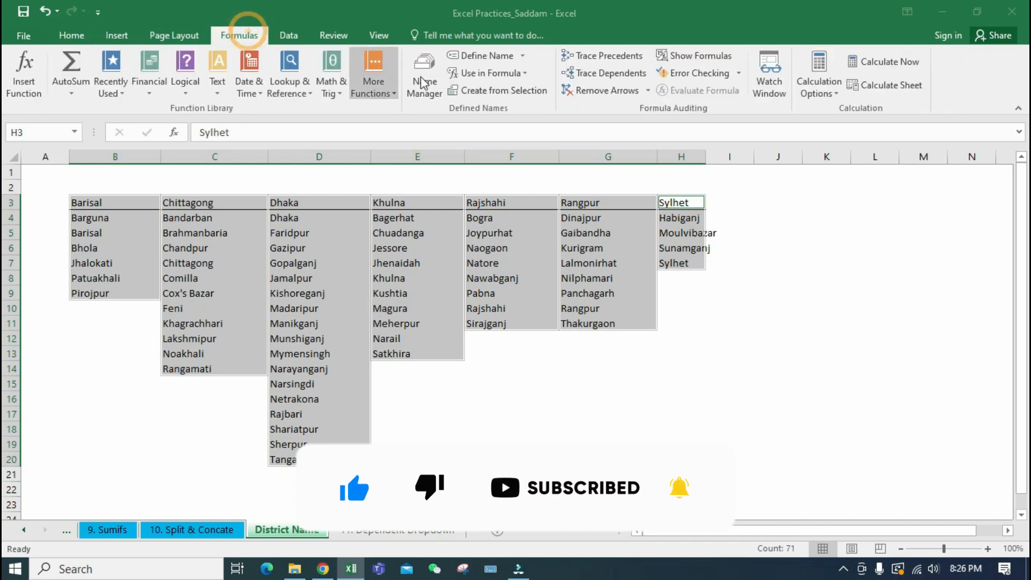
click(502, 96)
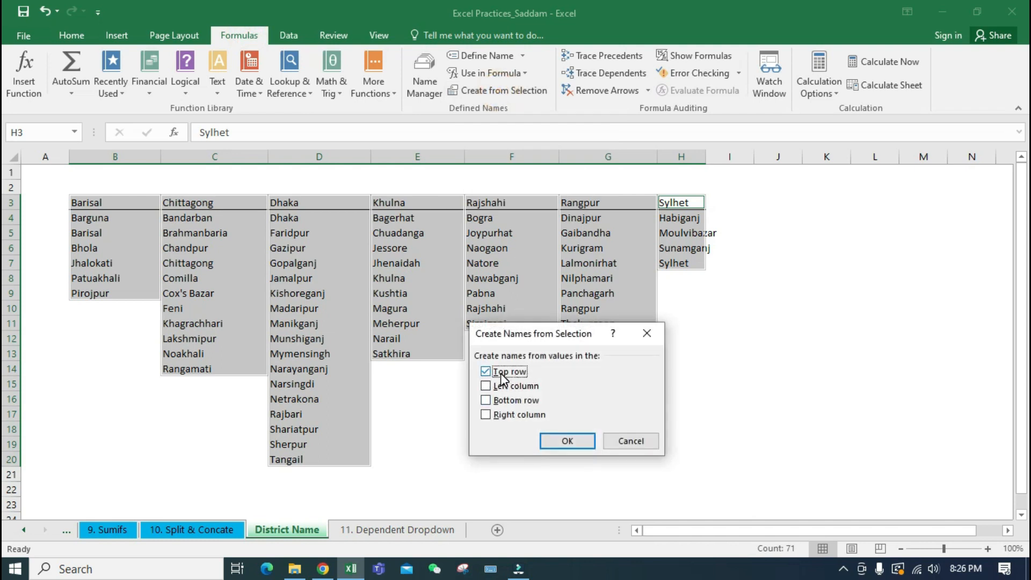
click(567, 439)
click(552, 394)
click(561, 444)
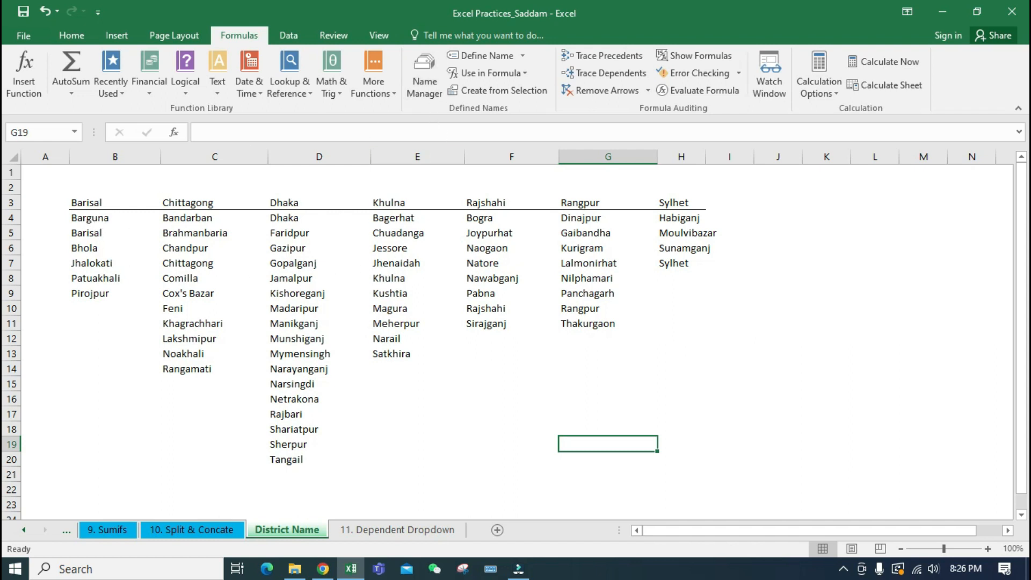
Go to the named ranges Barisal and Dhaka to check which district cells they cover.
click(43, 136)
text(B)
key(Return)
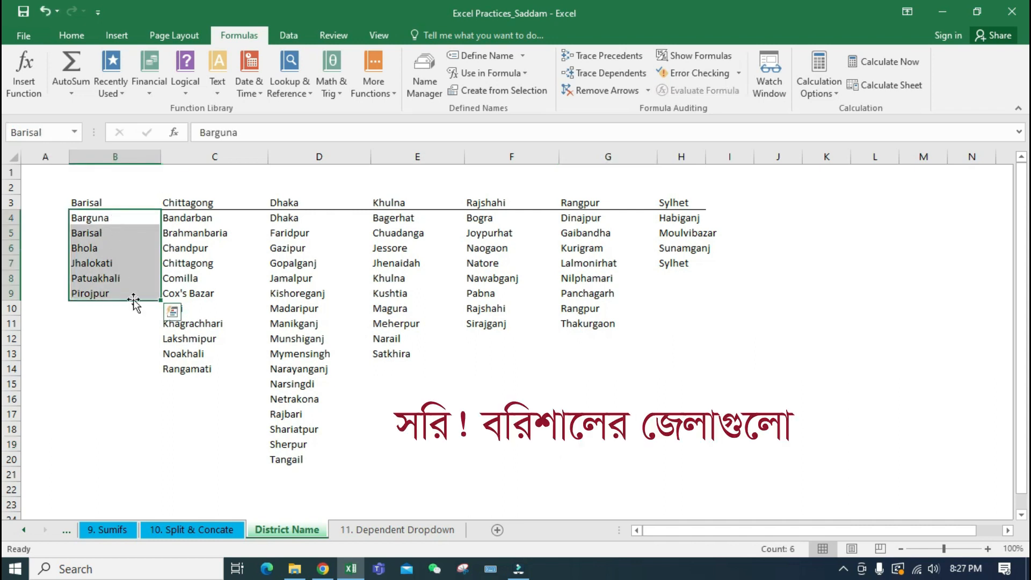
click(50, 133)
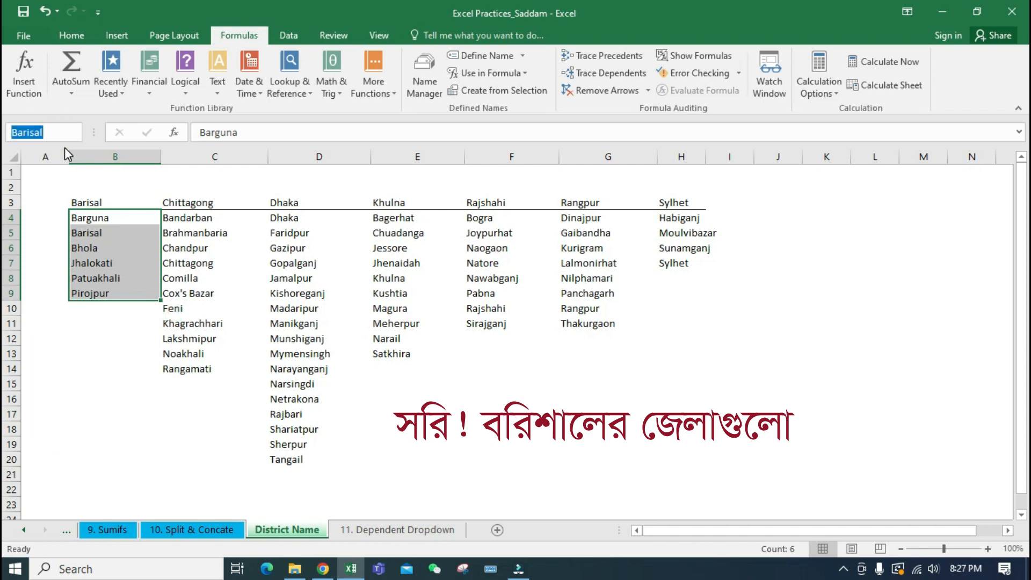
text(Dhaka)
key(Return)
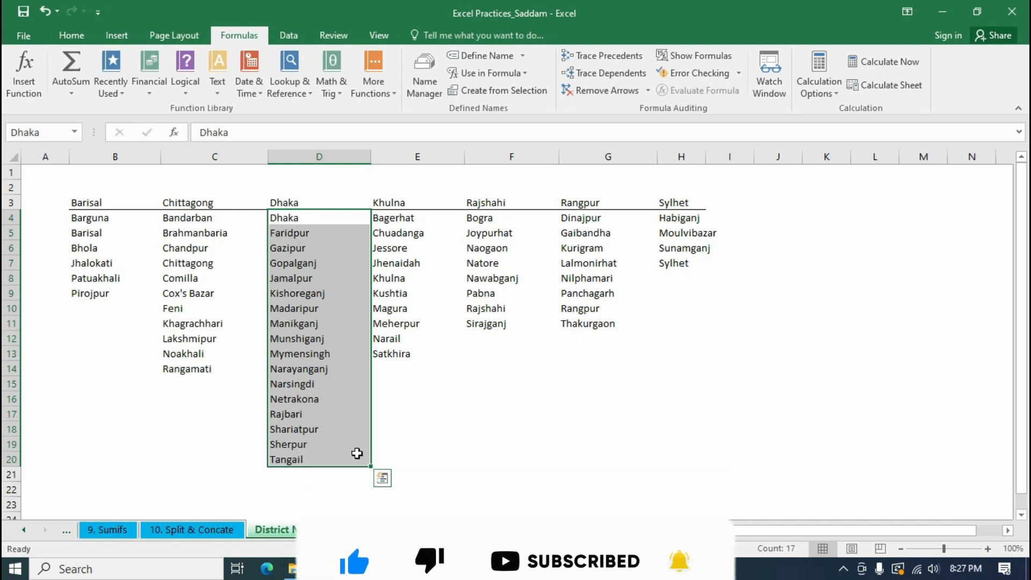
click(312, 343)
click(337, 293)
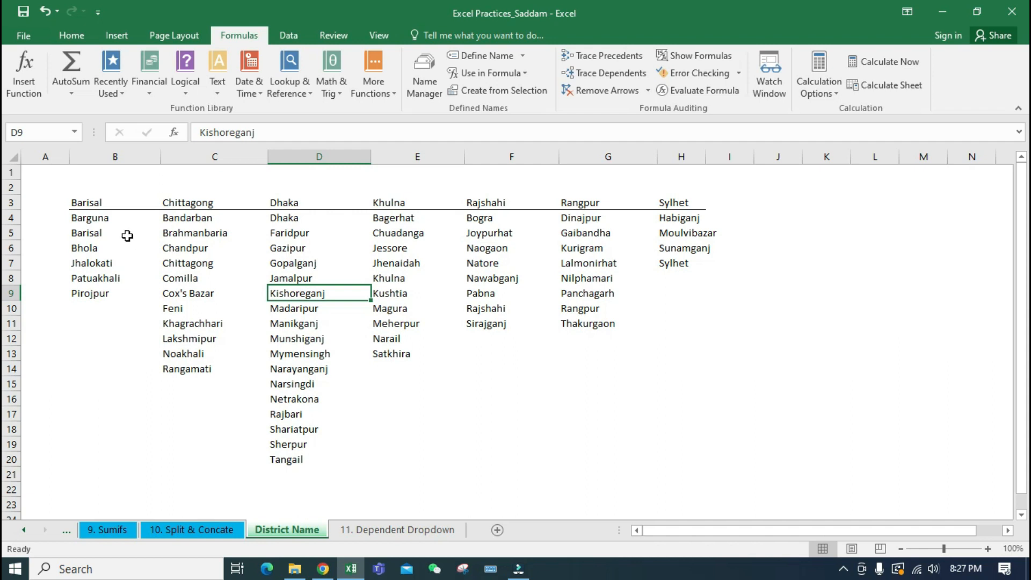
click(636, 428)
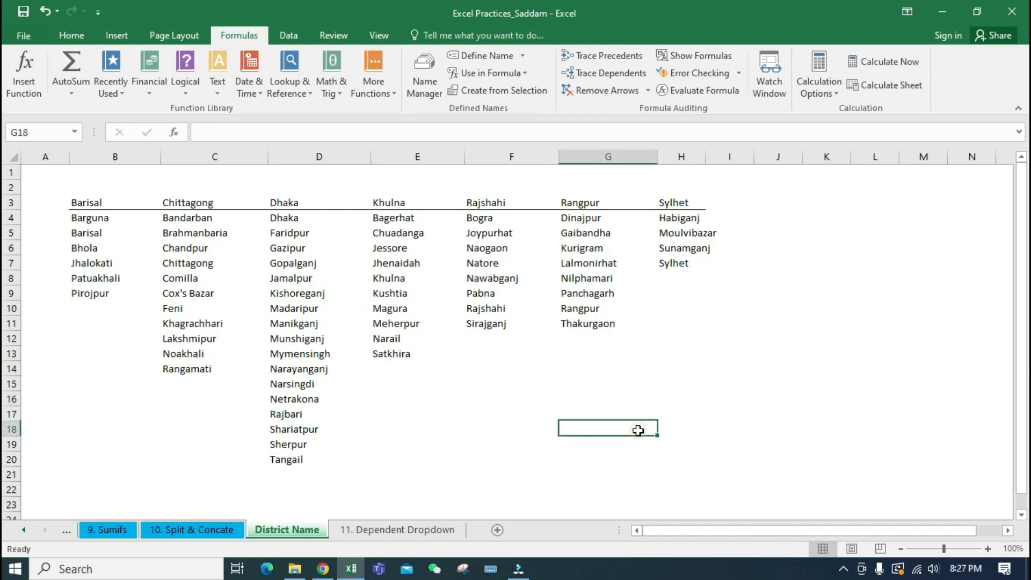
Start data validation for the Division cell C4 on the 11. Dependent Dropdown sheet and allow a List.
click(428, 531)
click(160, 239)
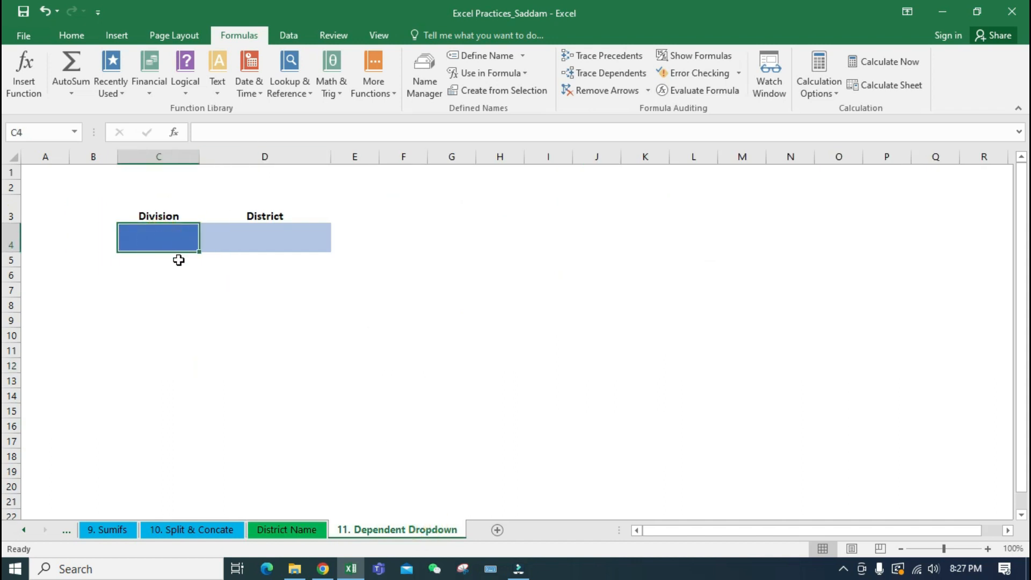
click(166, 241)
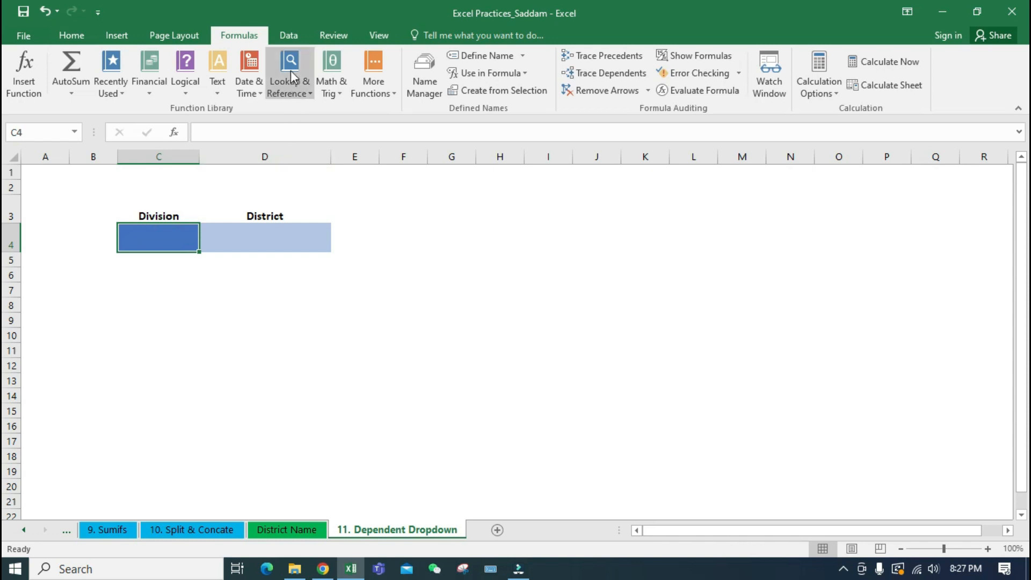
click(288, 37)
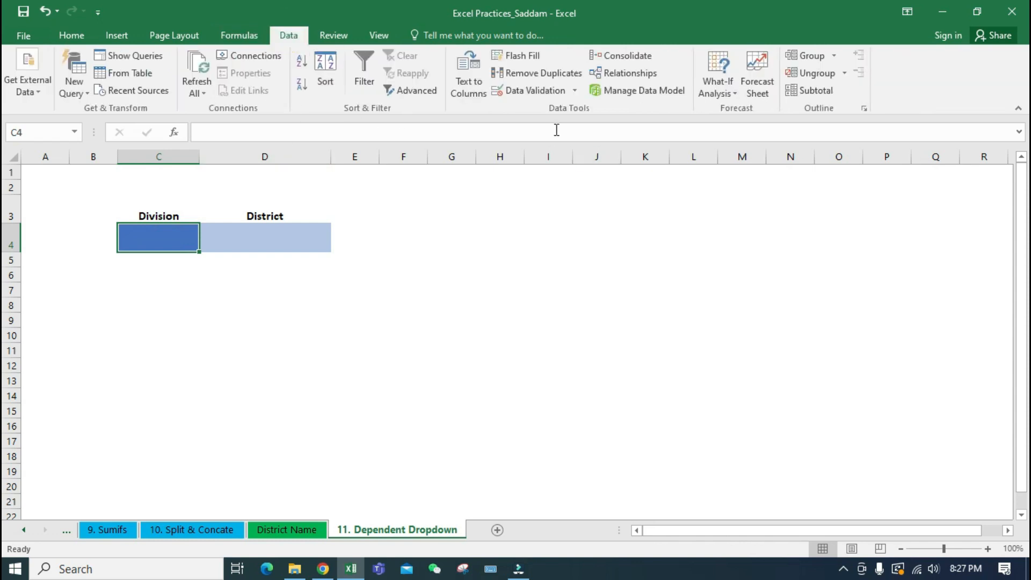
click(524, 93)
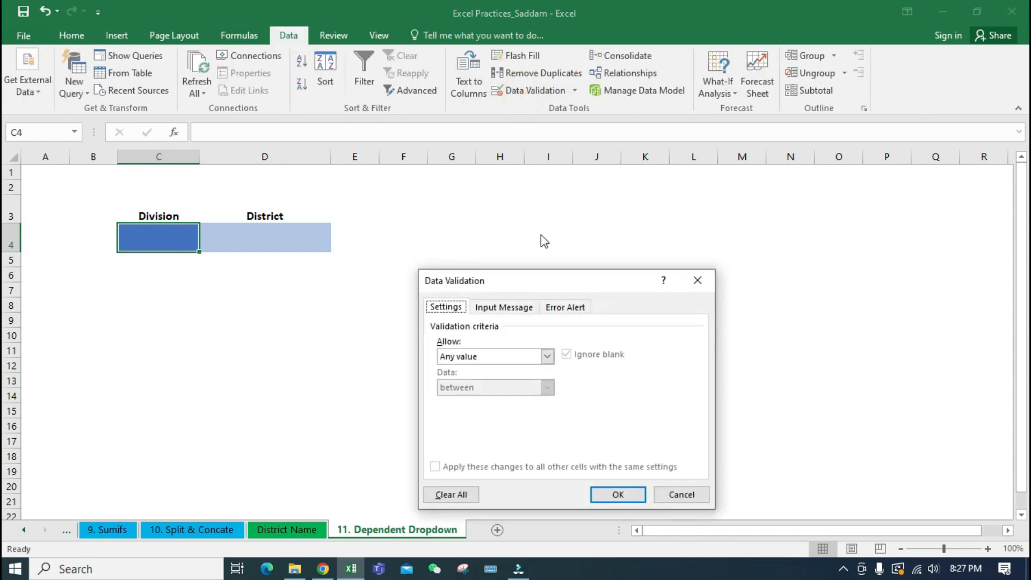
click(547, 356)
click(472, 397)
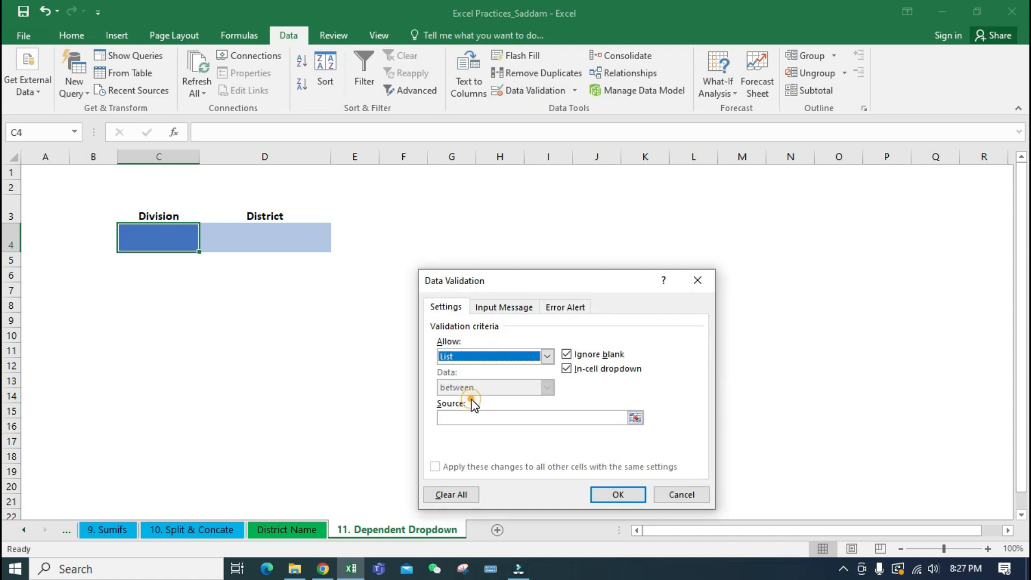
Set the list source to the division headings ='District Name'!$B$3:$H$3 and apply the validation.
click(473, 416)
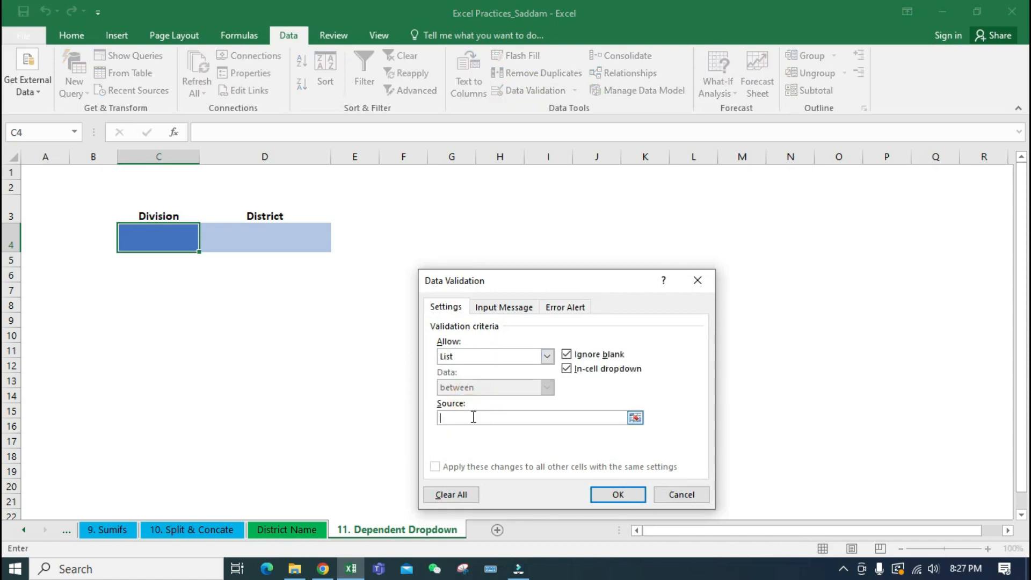
click(307, 532)
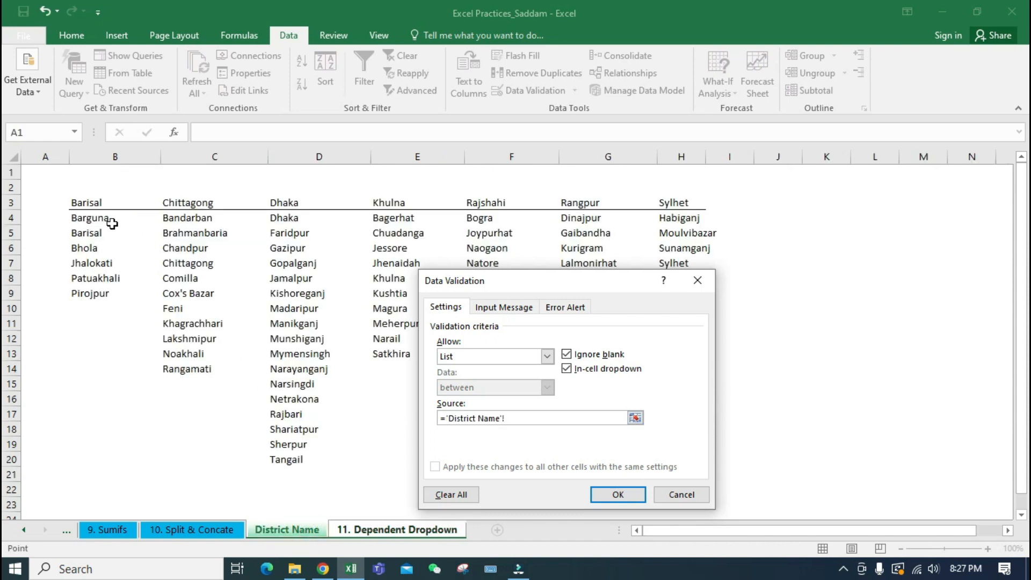
drag(97, 202, 652, 204)
click(665, 203)
drag(88, 202, 661, 204)
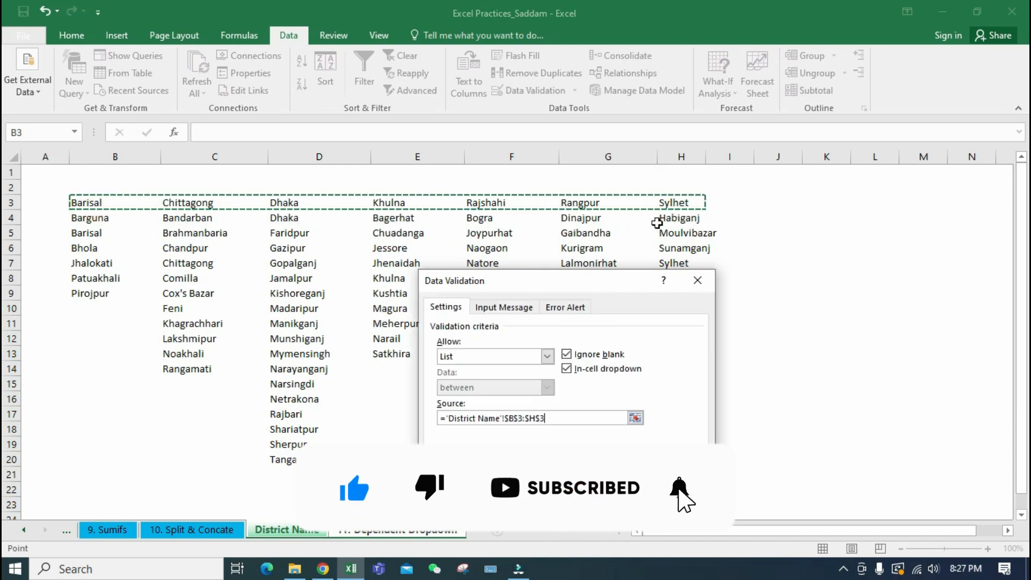
key(Return)
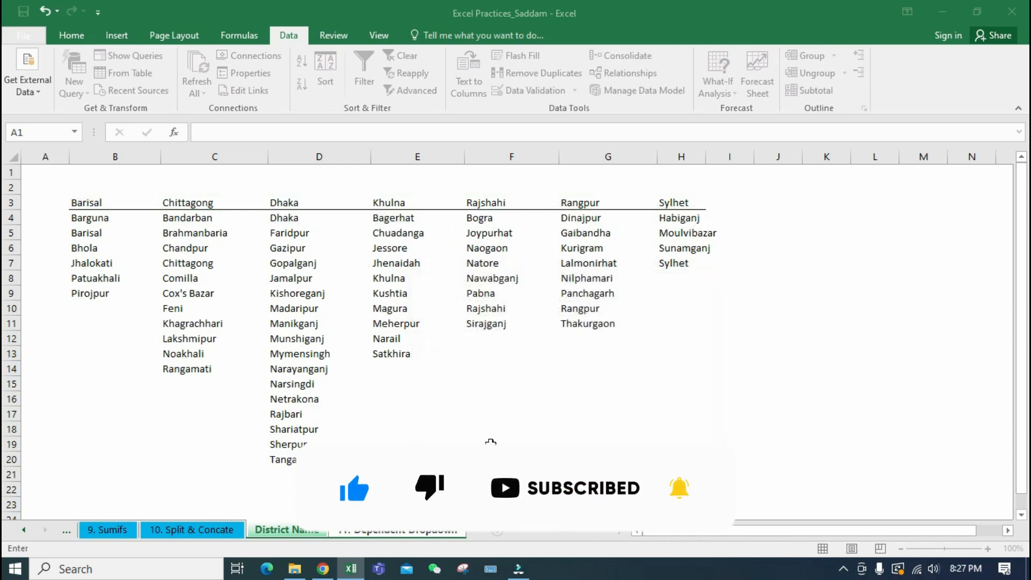
click(388, 470)
Choose Rajshahi from the dropdown list in the Division cell C4.
click(158, 240)
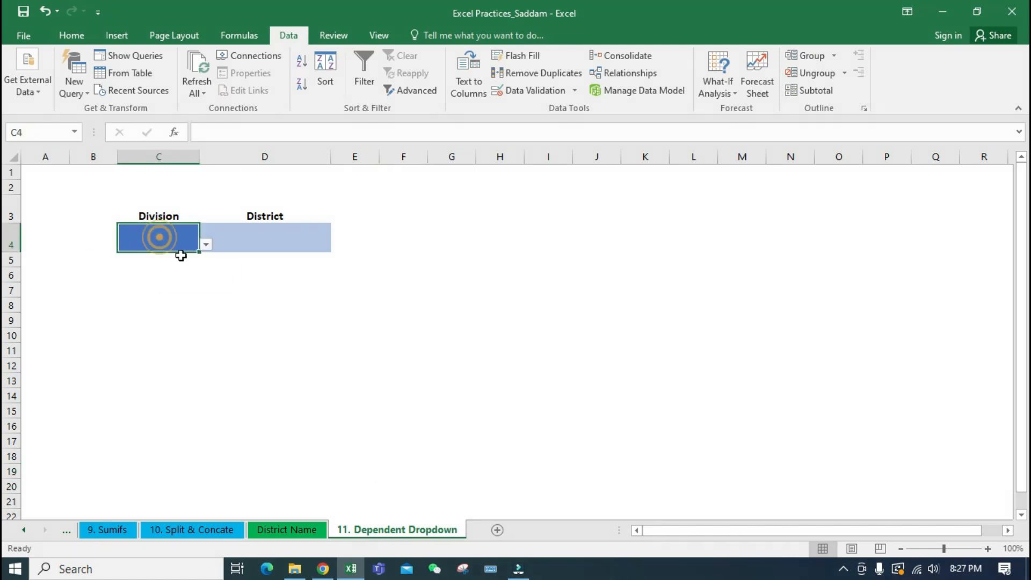
click(206, 245)
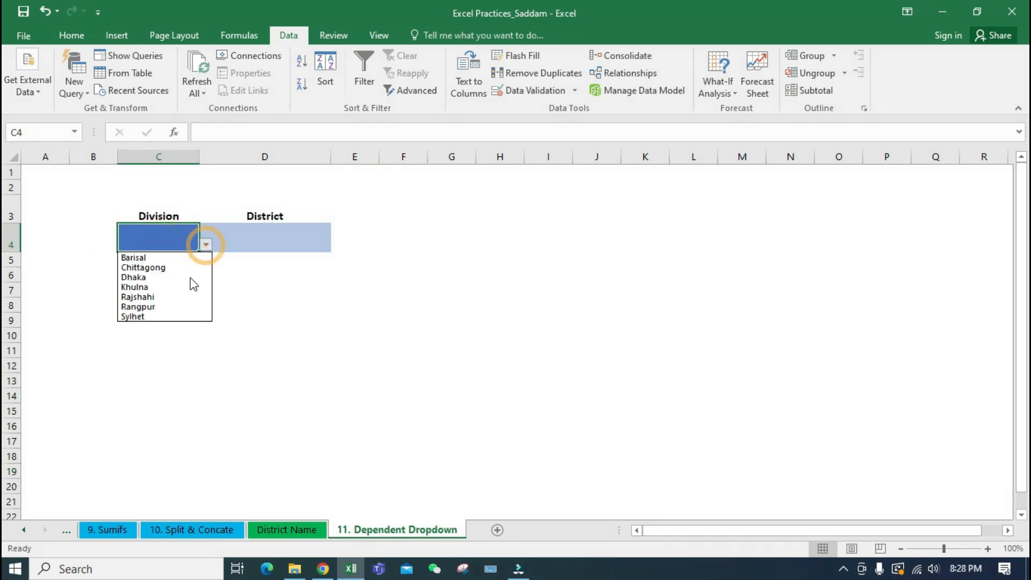
click(154, 277)
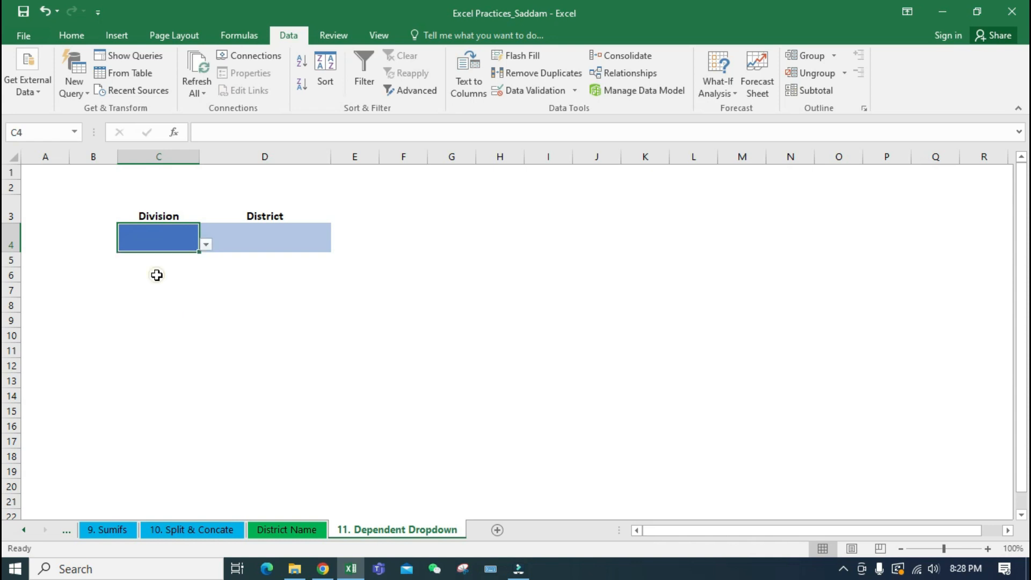
click(206, 246)
click(182, 296)
click(205, 245)
click(179, 297)
click(240, 290)
click(244, 305)
Add List data validation to the District cell D4, with an INDIRECT formula referencing cell C4 as the source.
click(266, 248)
click(266, 247)
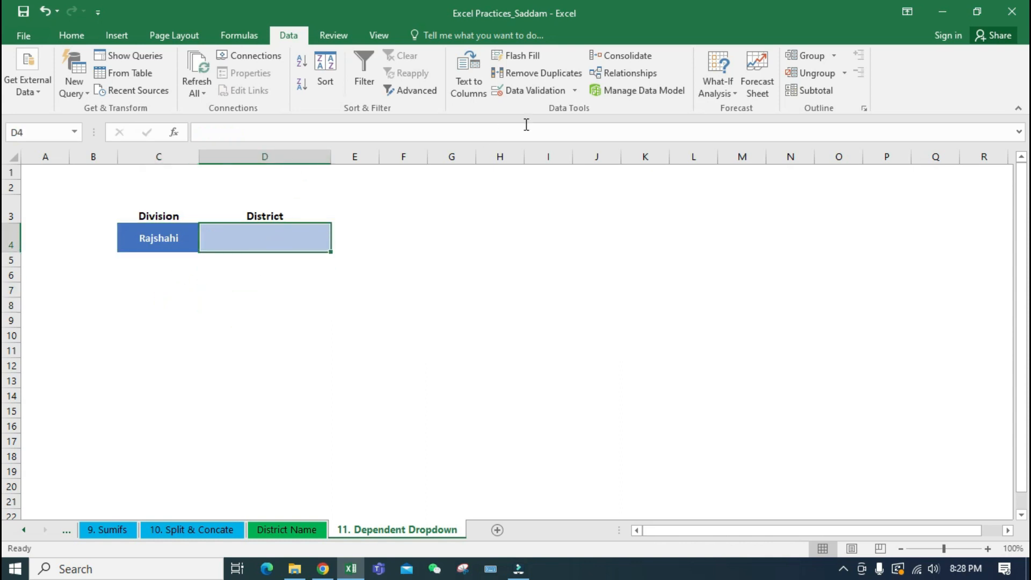
click(523, 93)
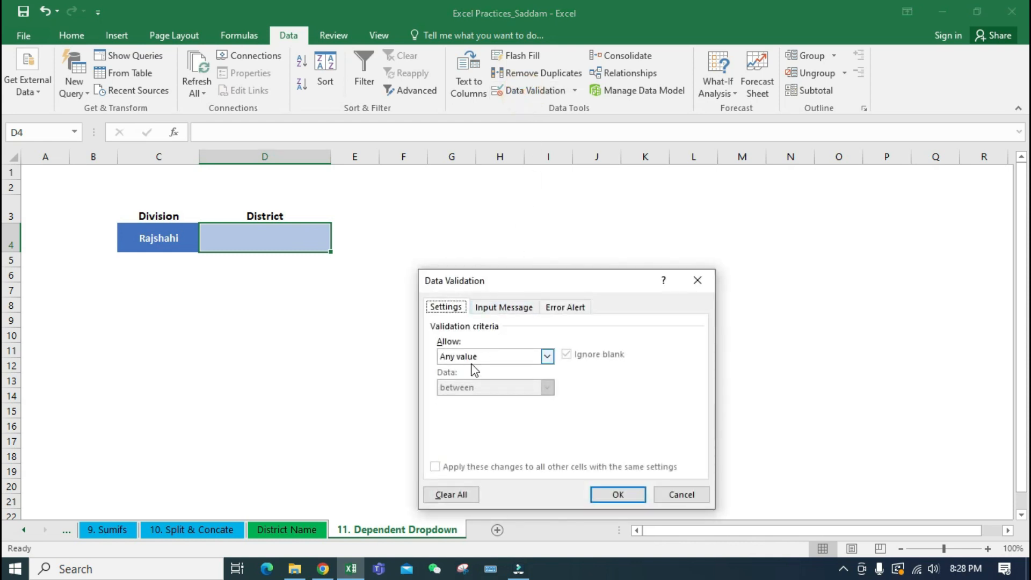
click(481, 358)
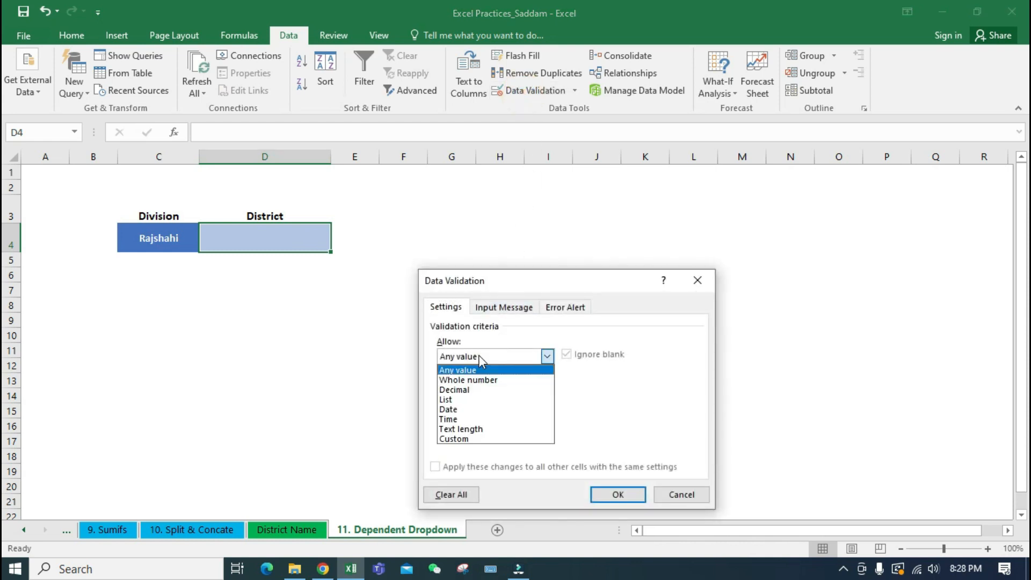
click(467, 401)
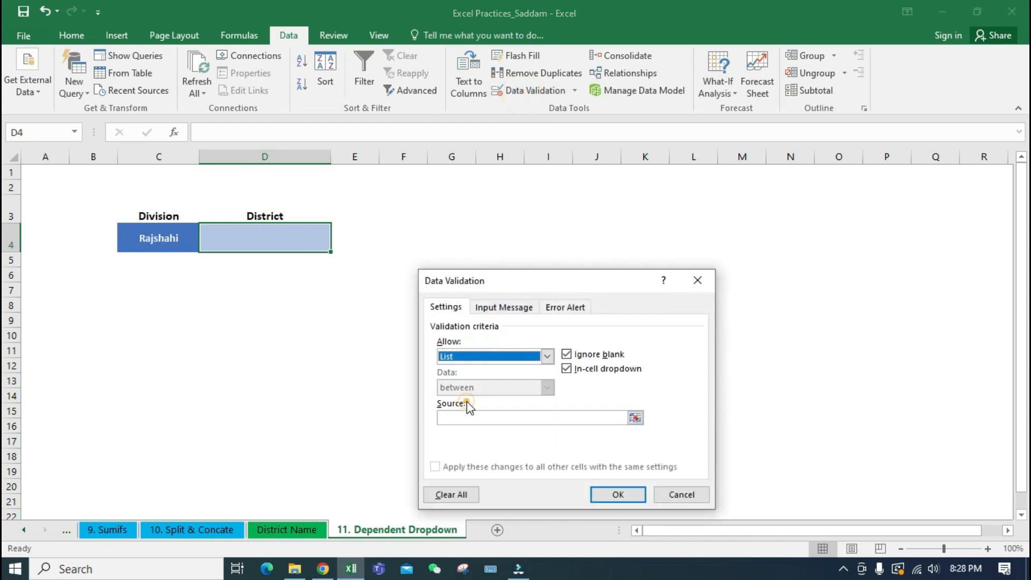
click(503, 415)
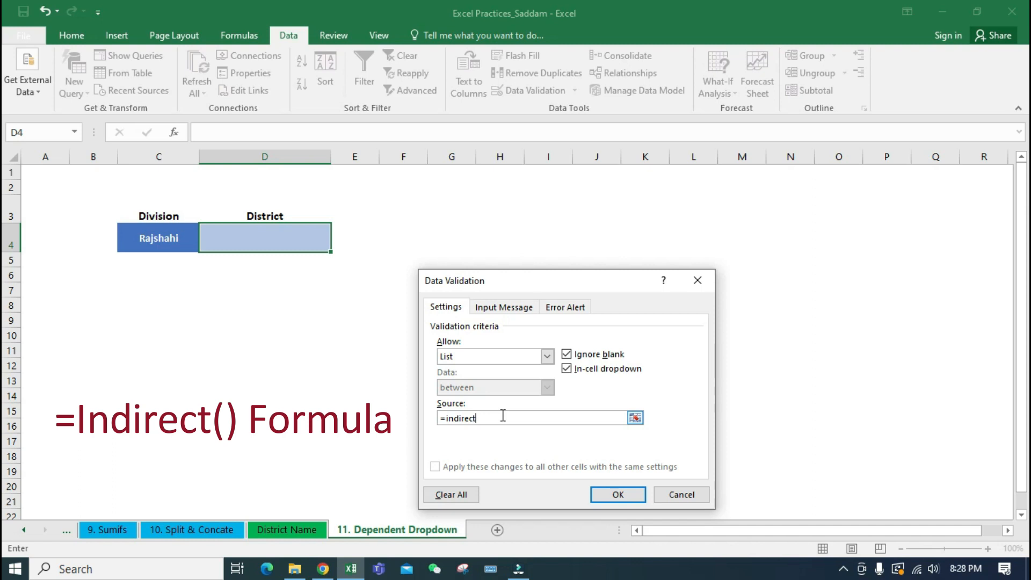
text(()
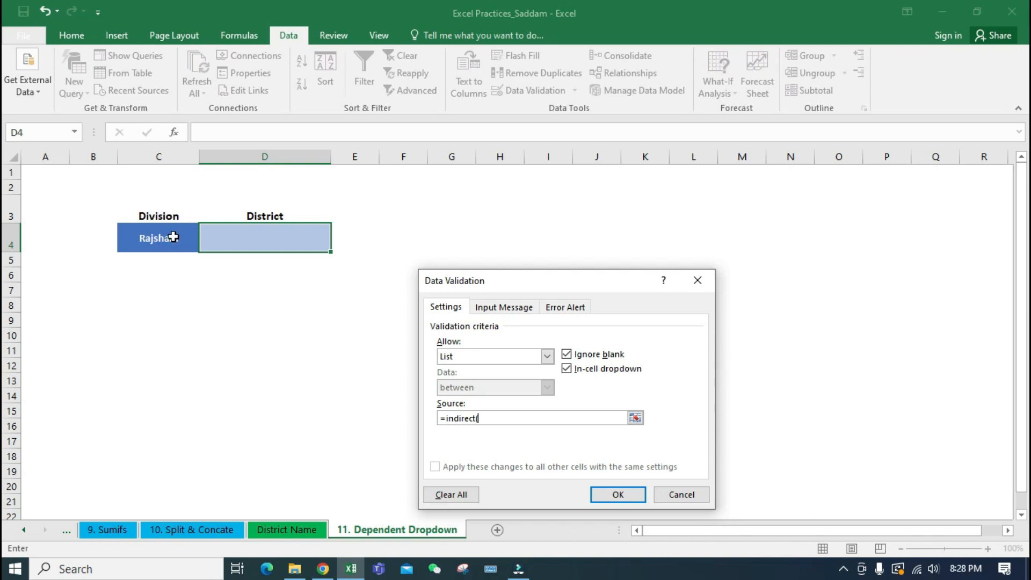
click(173, 237)
click(601, 495)
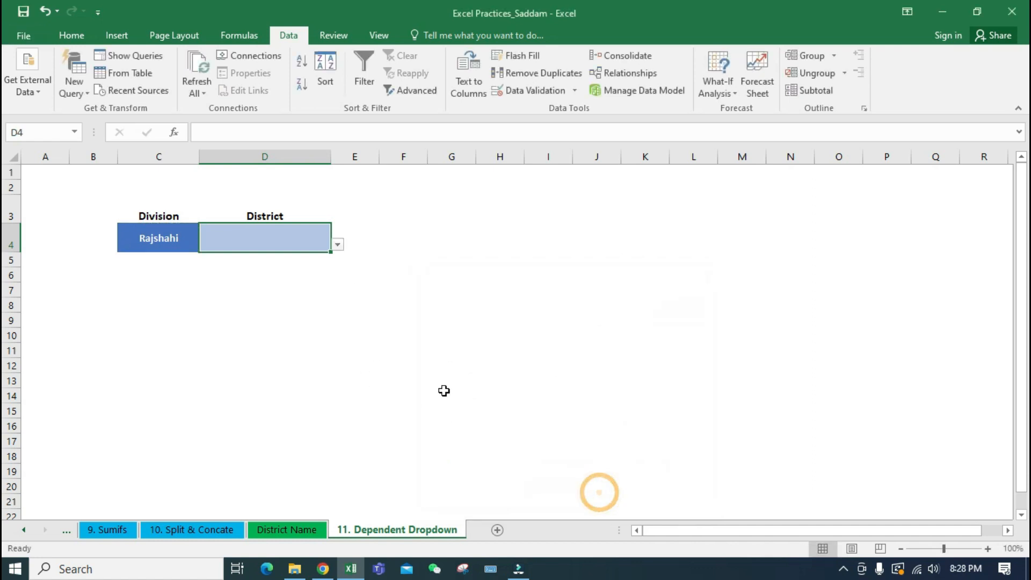
Choose Pabna from the dropdown list in the District cell D4.
click(335, 290)
click(276, 236)
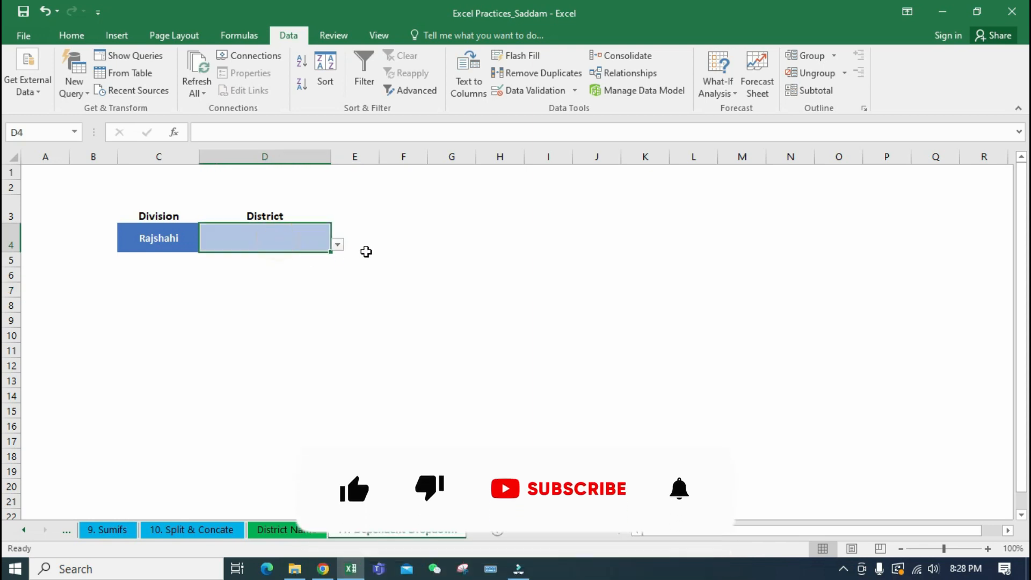
click(337, 244)
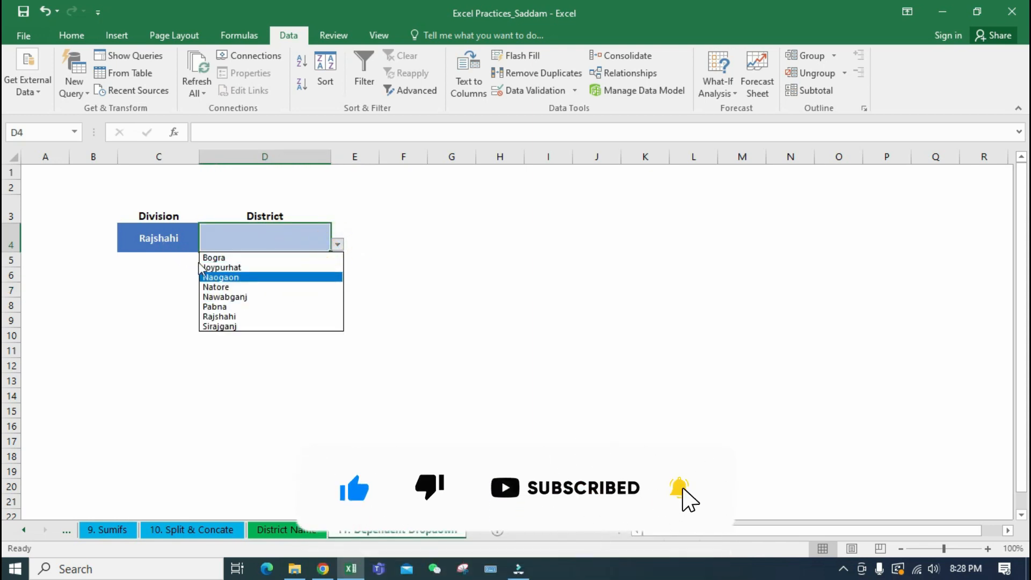
click(240, 311)
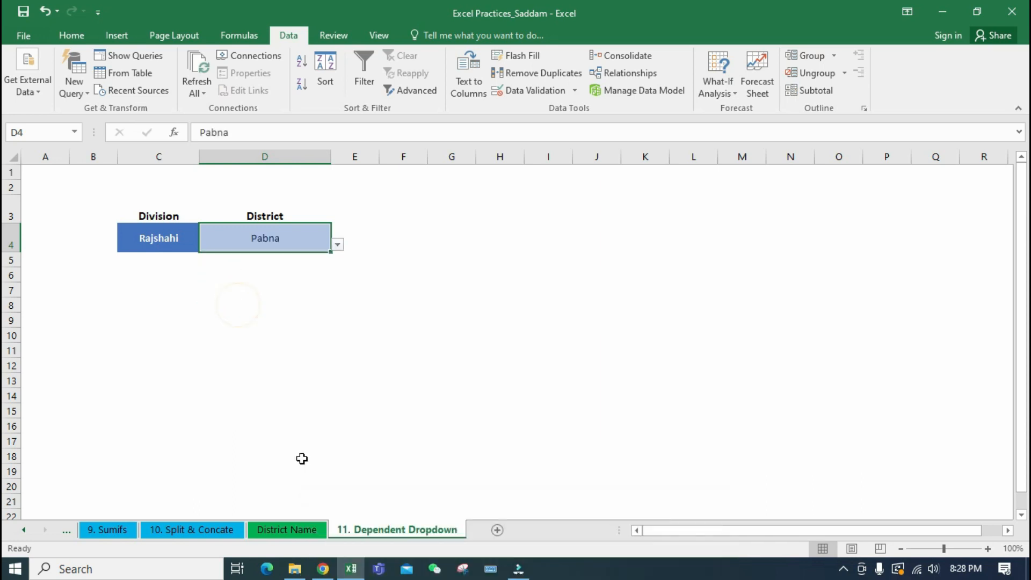
Test the dependent lists by choosing Dhaka in the Division cell C4 and Kishoreganj in the District cell D4.
click(297, 528)
click(169, 241)
click(206, 245)
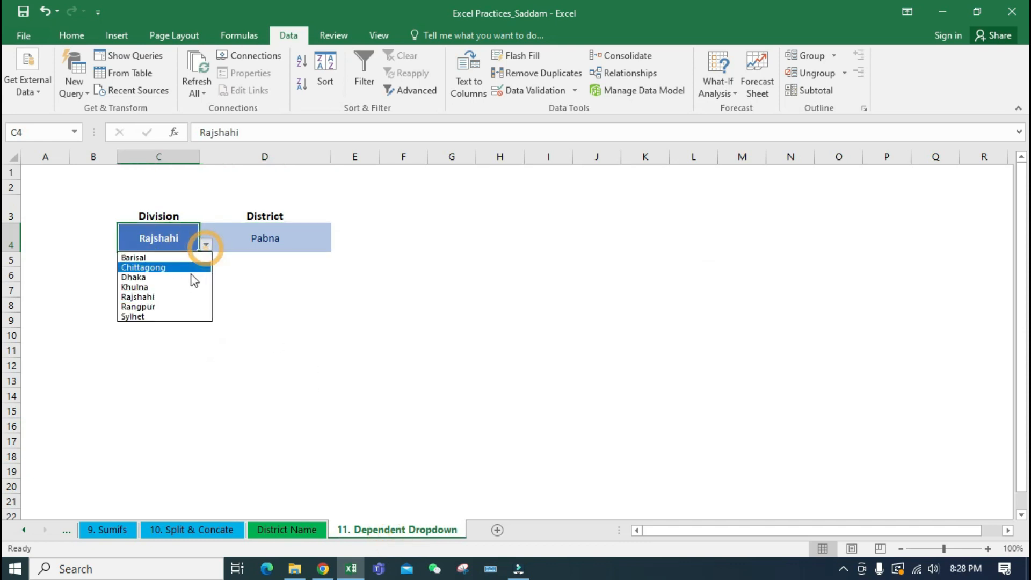
click(164, 276)
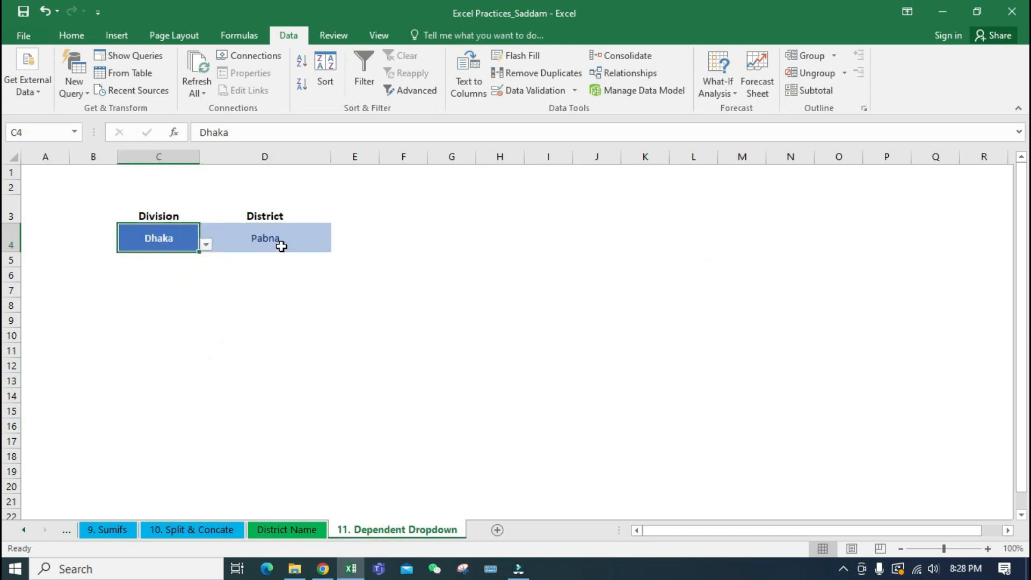
click(281, 244)
click(337, 246)
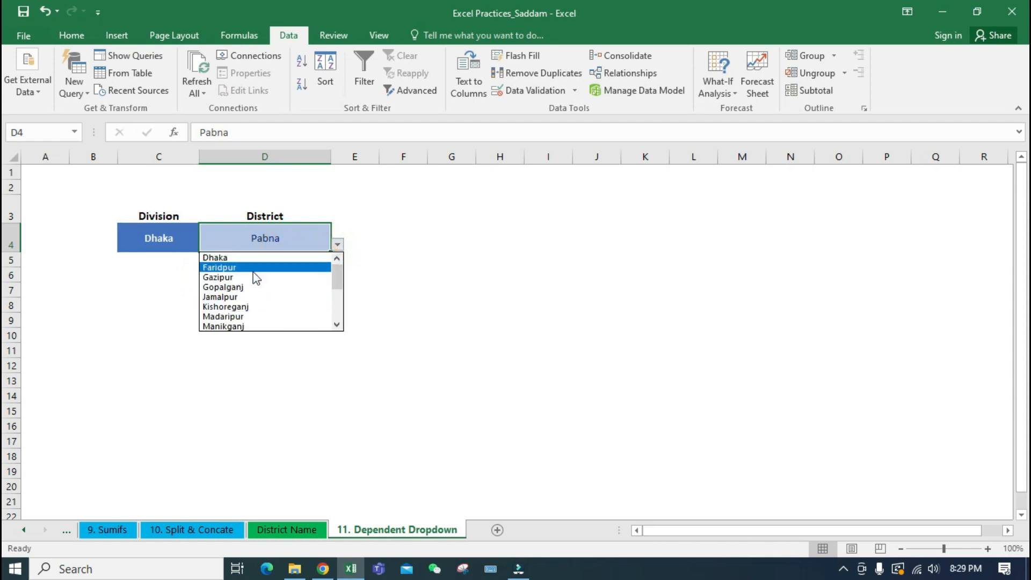
click(250, 307)
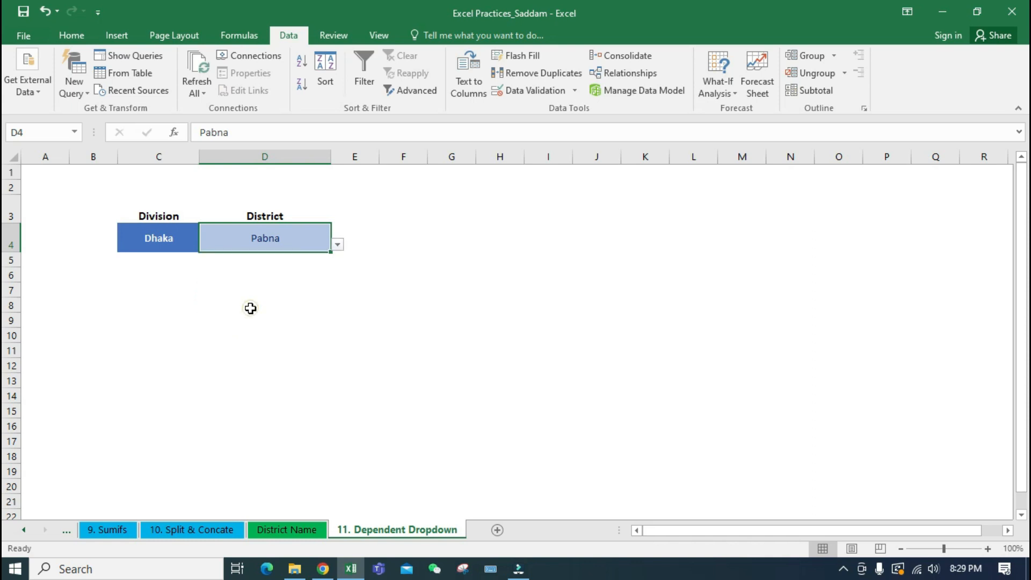
click(356, 293)
Choose Rangpur from the Division list in C4 and Nilphamari from the dependent District list in D4.
click(172, 240)
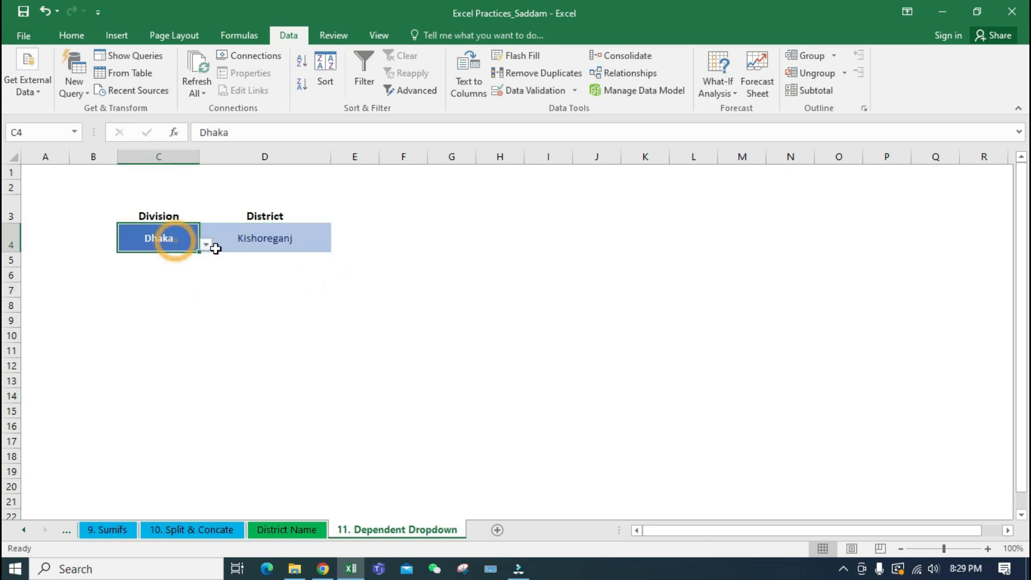
click(207, 245)
click(168, 309)
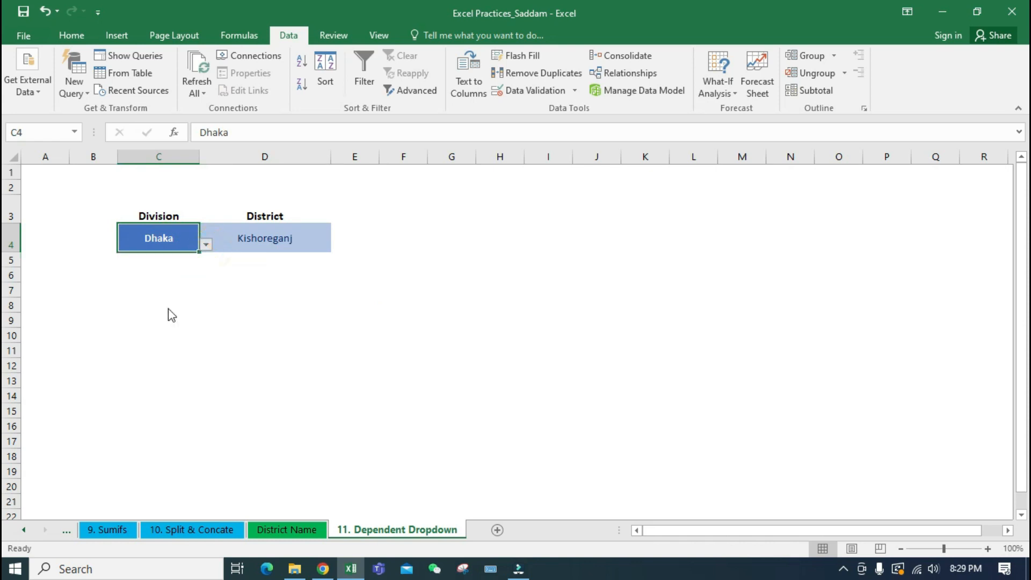
click(269, 239)
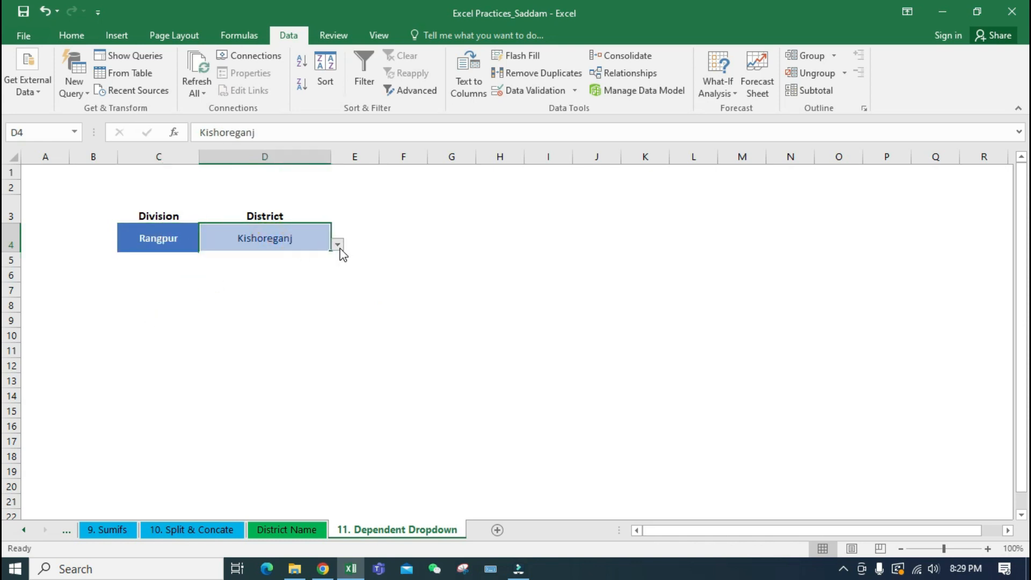
click(337, 245)
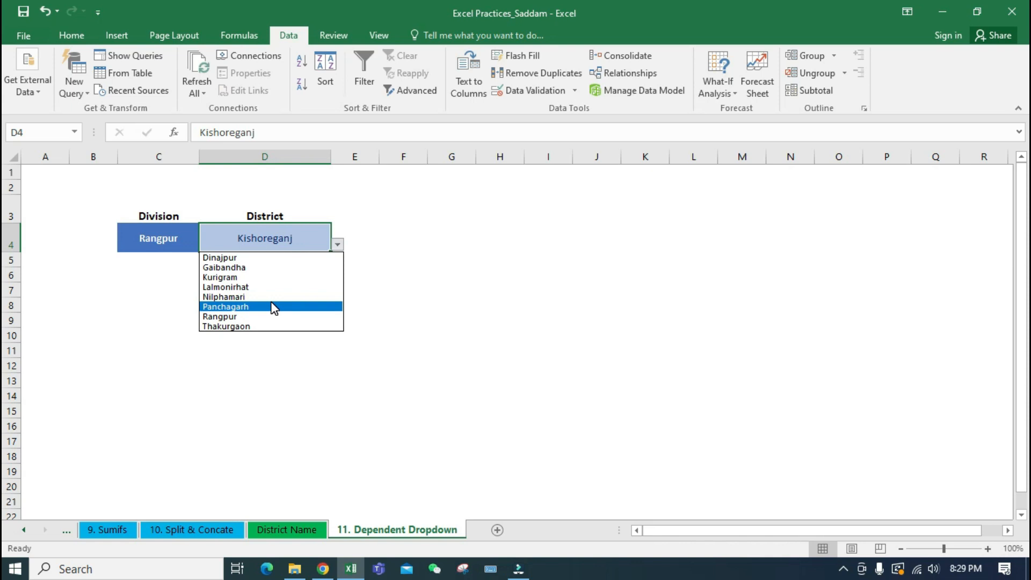
click(260, 296)
click(320, 302)
click(322, 338)
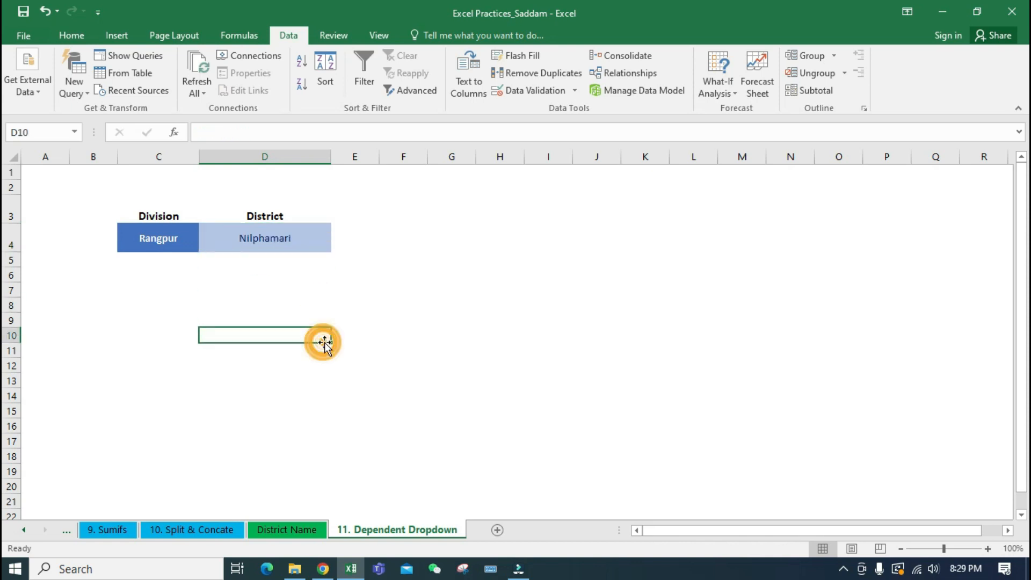